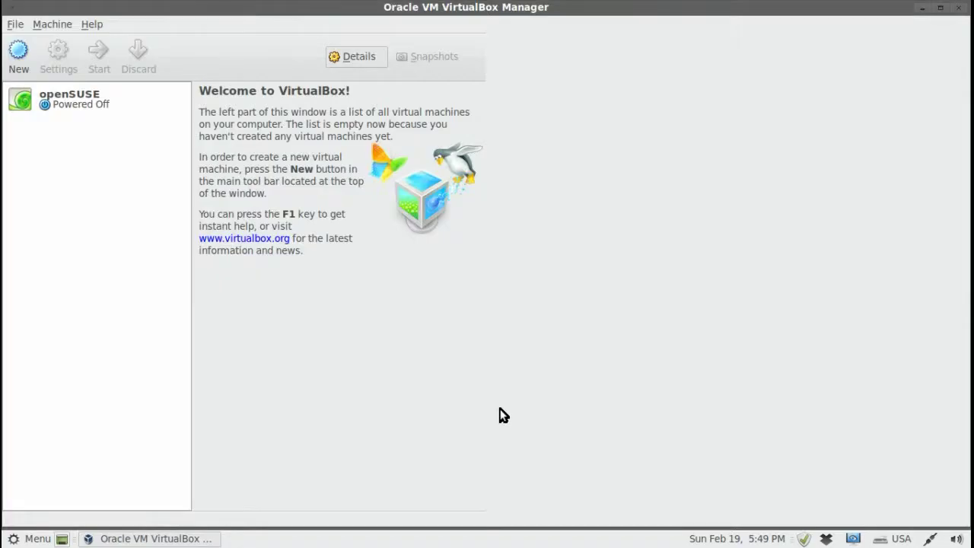
Step: Start the openSUSE virtual machine, maximize its window, and boot into the Installation option
click(99, 102)
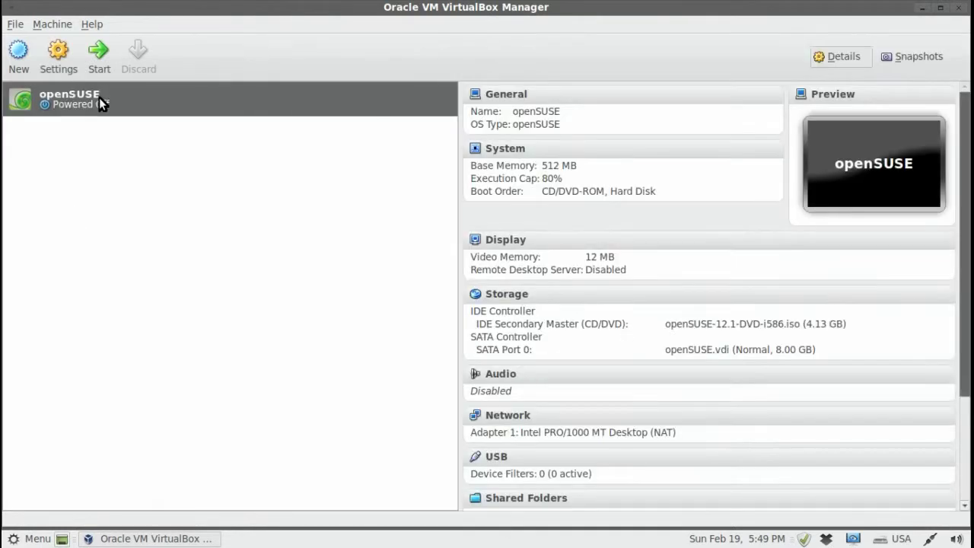
click(98, 55)
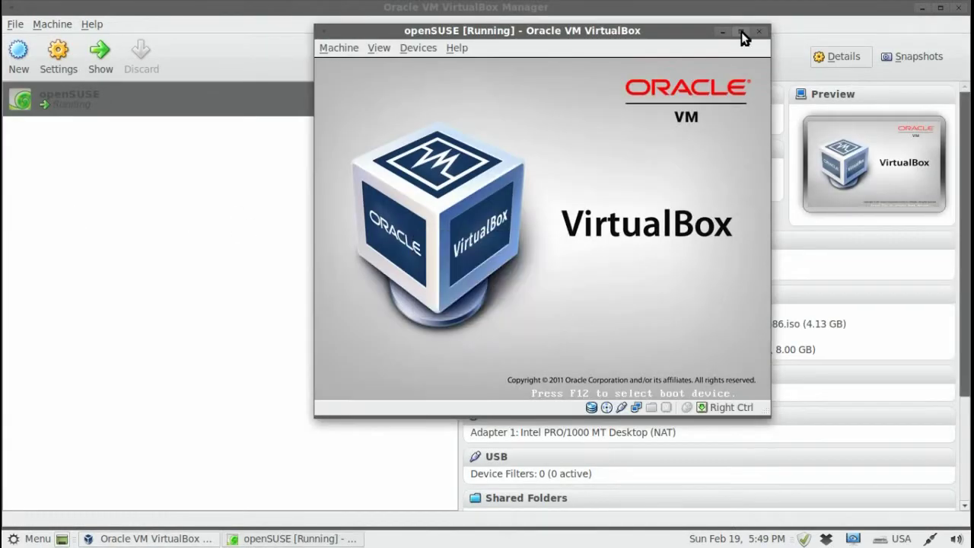
click(741, 32)
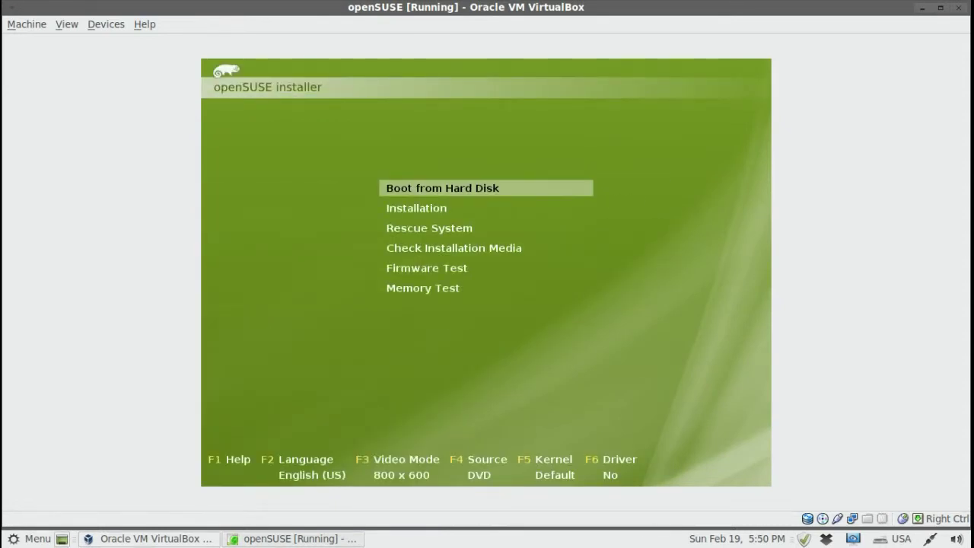
key(Down)
key(Return)
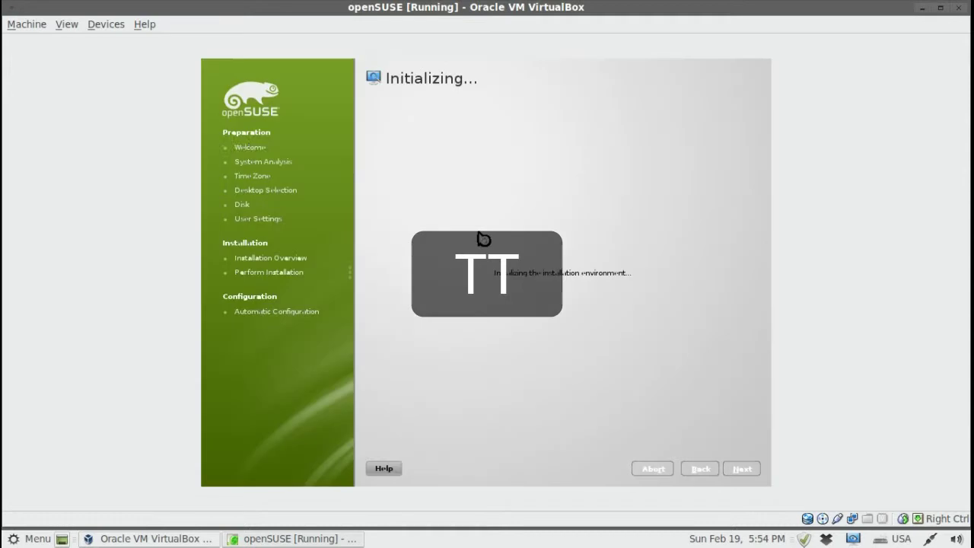
click(930, 538)
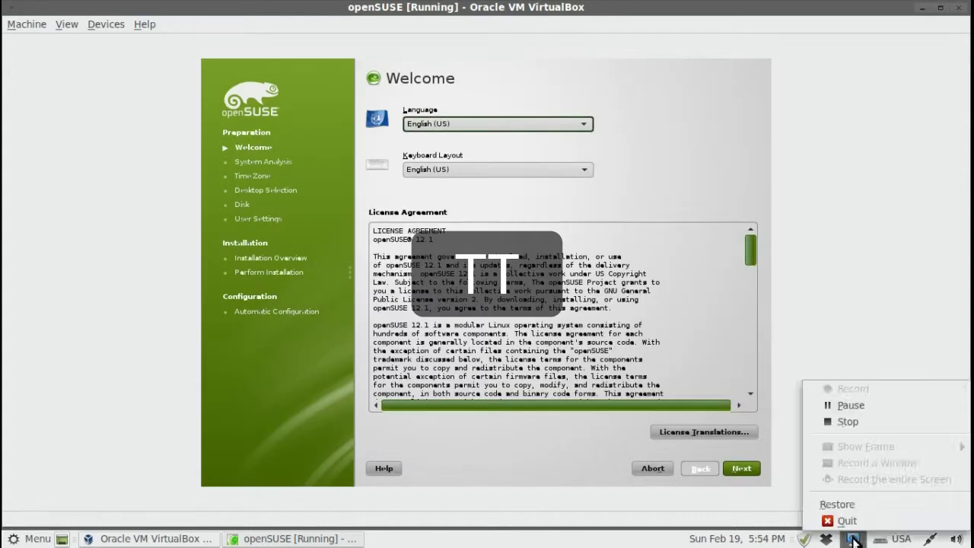
click(902, 420)
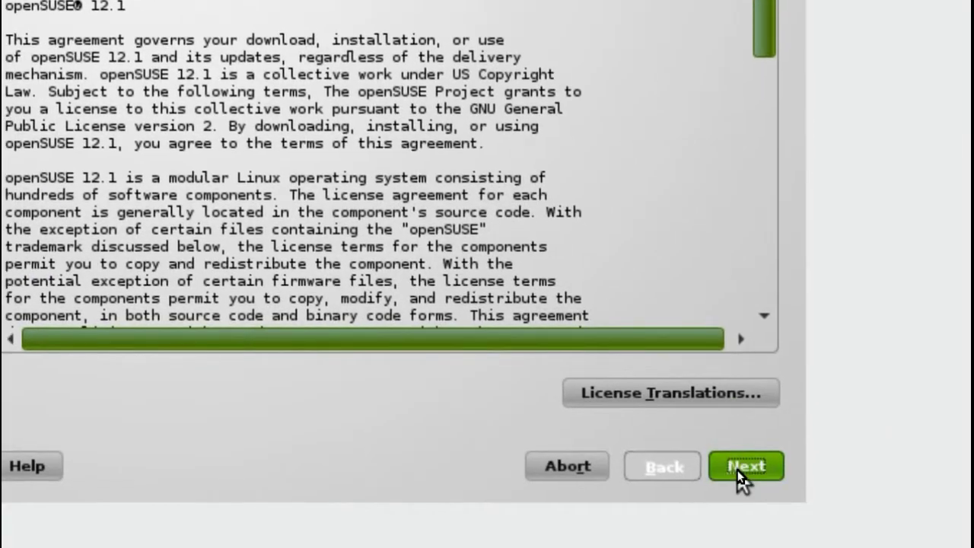
Step: Accept the English (US) language, keyboard and license page, and proceed with New Installation using automatic configuration
click(744, 467)
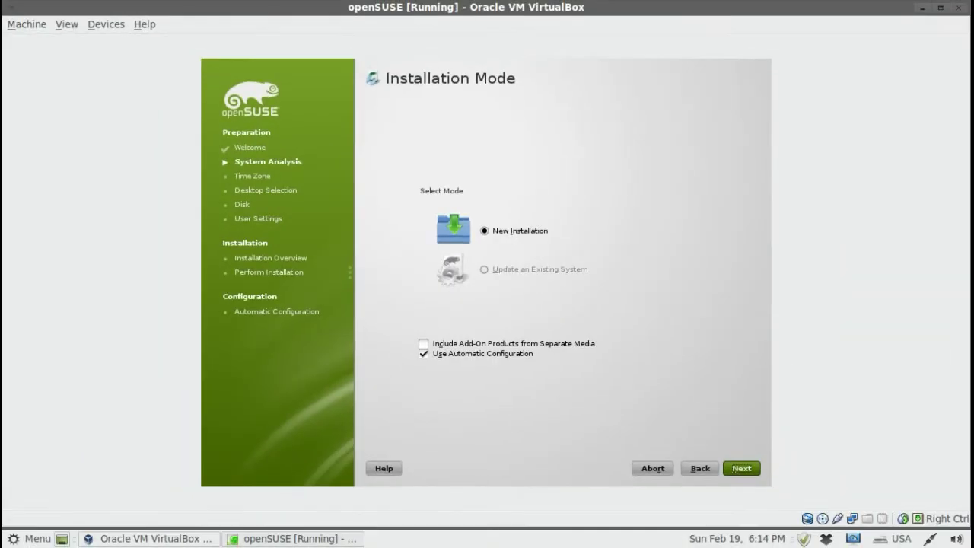
click(749, 470)
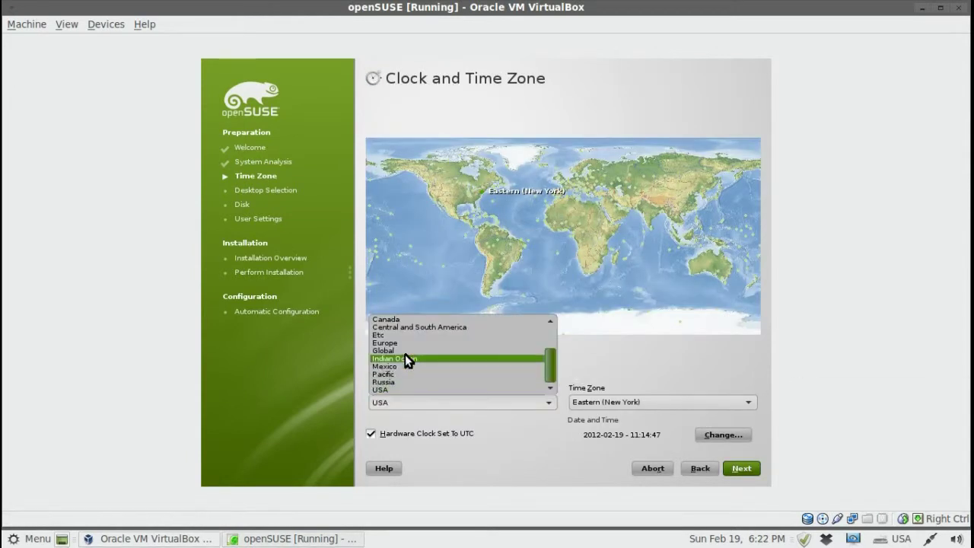
Step: Set the region to Europe and the time zone to Bulgaria, keep the hardware clock set to UTC, and continue
click(406, 342)
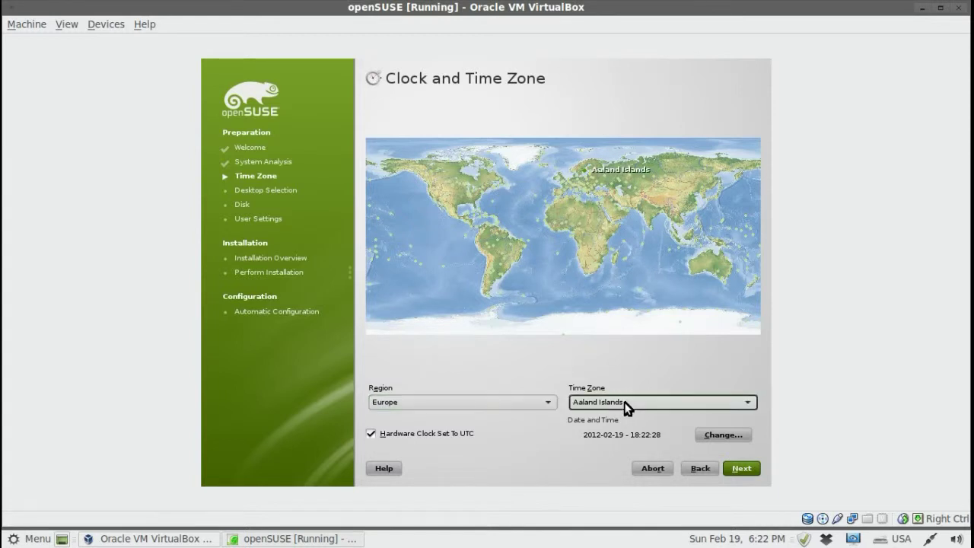
click(603, 401)
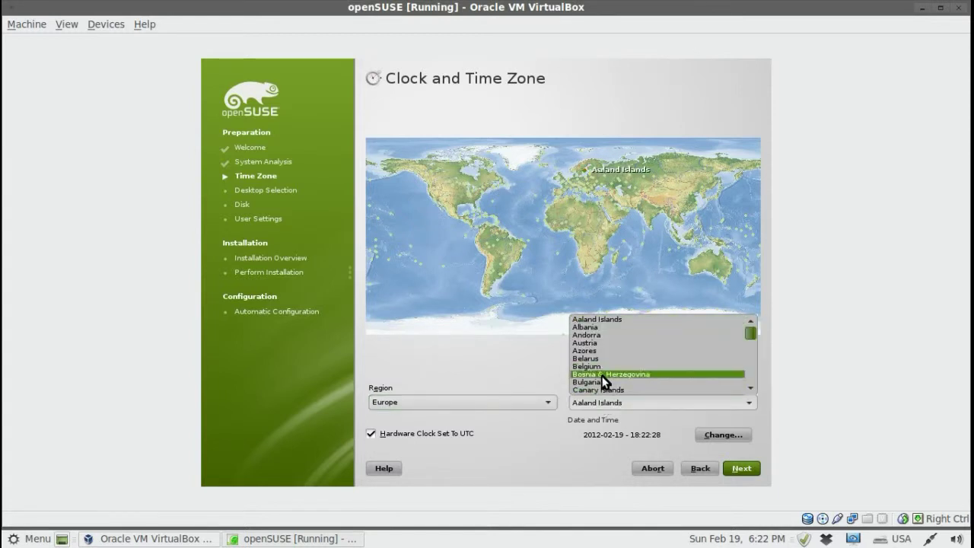
click(598, 382)
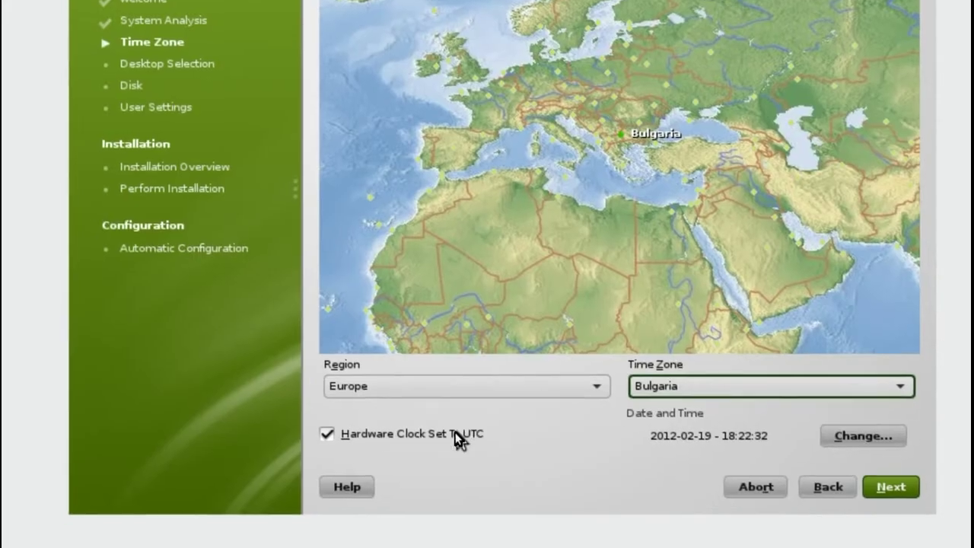
click(459, 439)
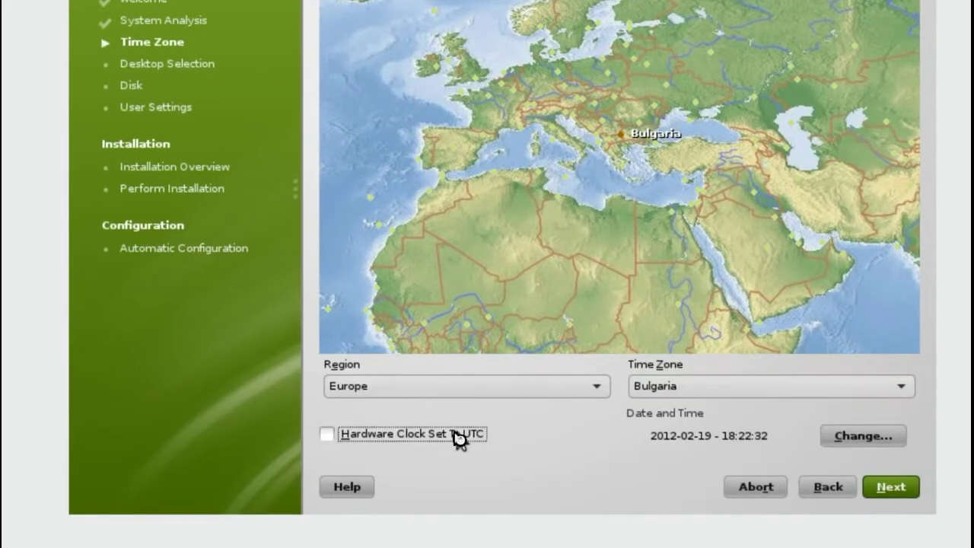
click(459, 439)
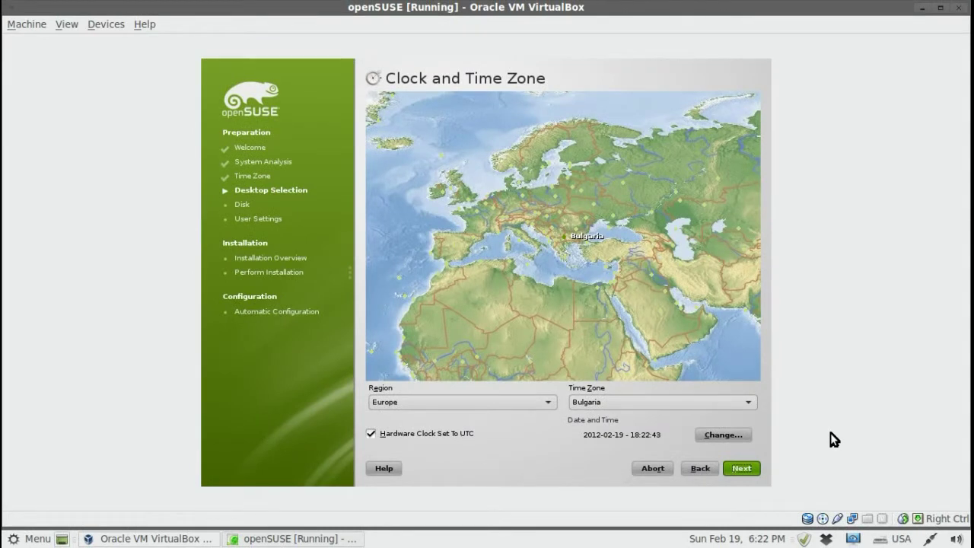
click(754, 468)
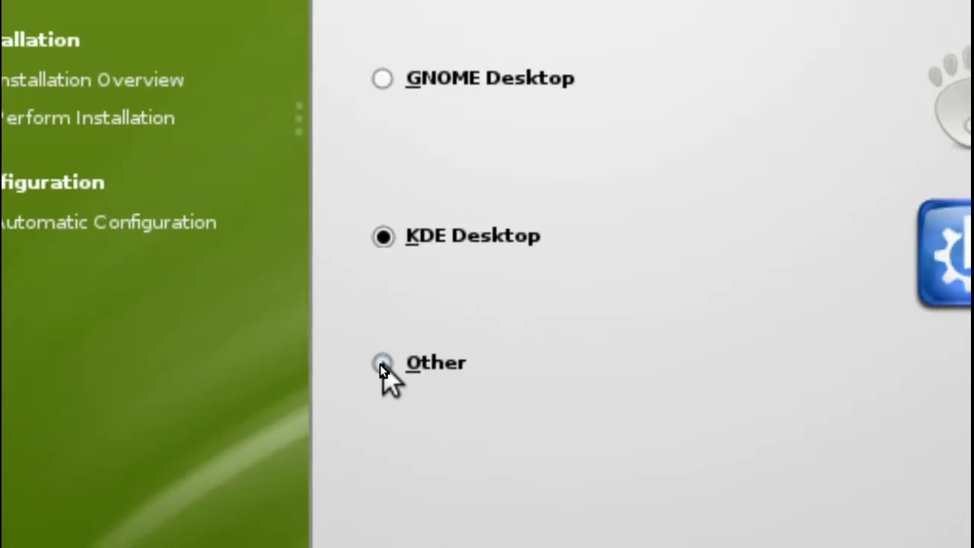
Step: Choose Minimal Server Selection (Text Mode) under the other desktop options and continue to disk setup
click(381, 364)
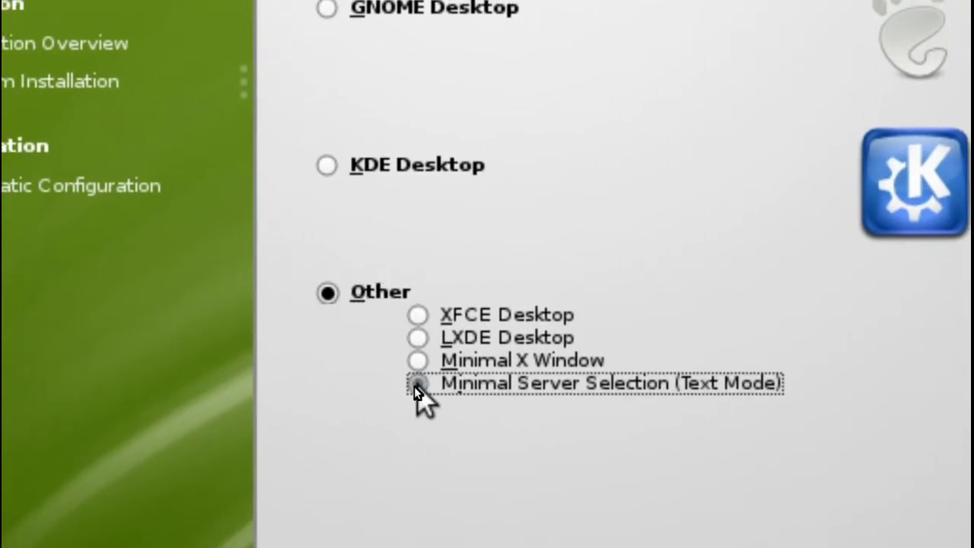
click(417, 384)
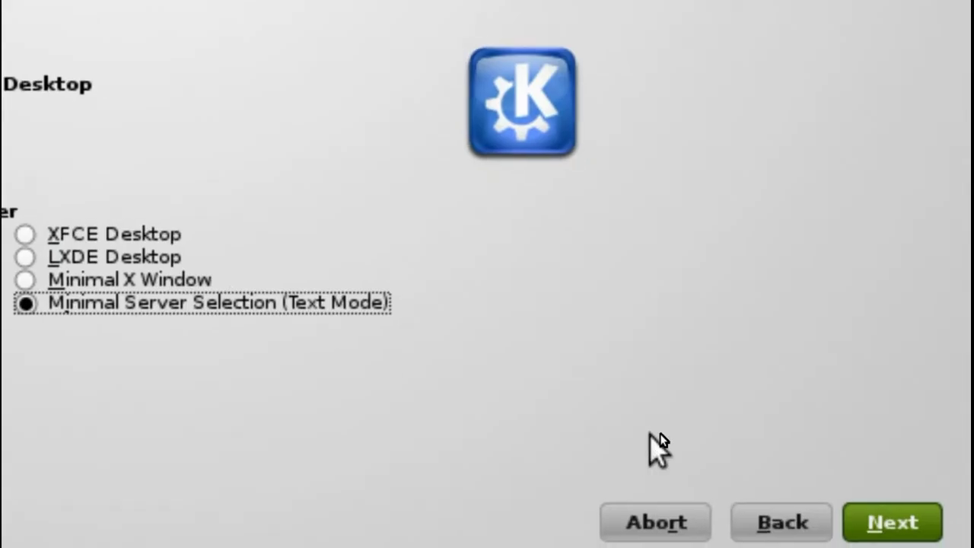
click(892, 527)
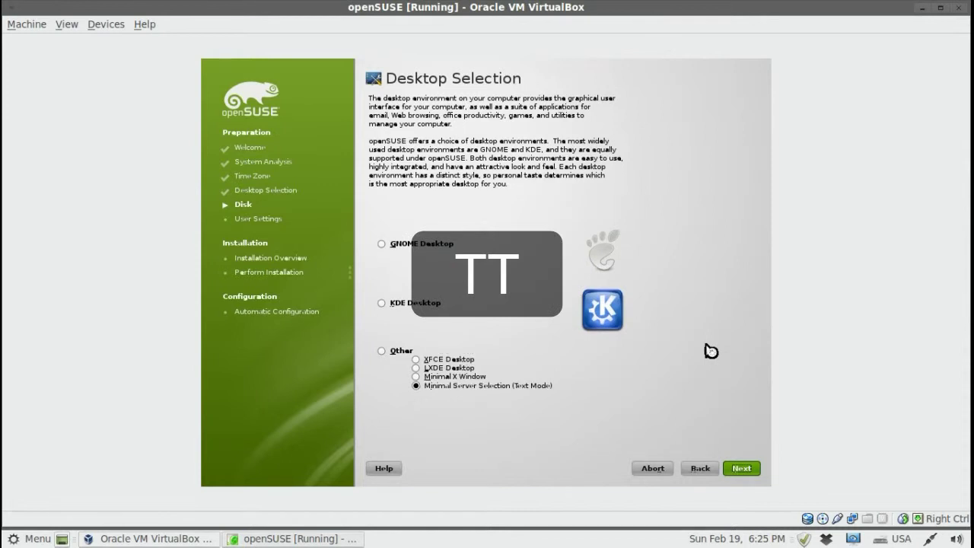
right_click(854, 537)
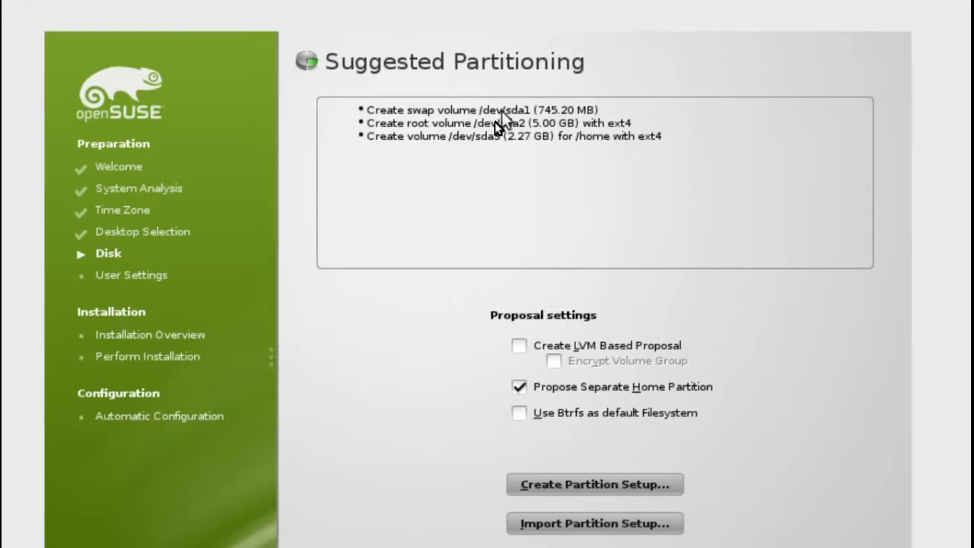
Step: Disable the separate home partition proposal and accept the suggested partitioning
click(519, 387)
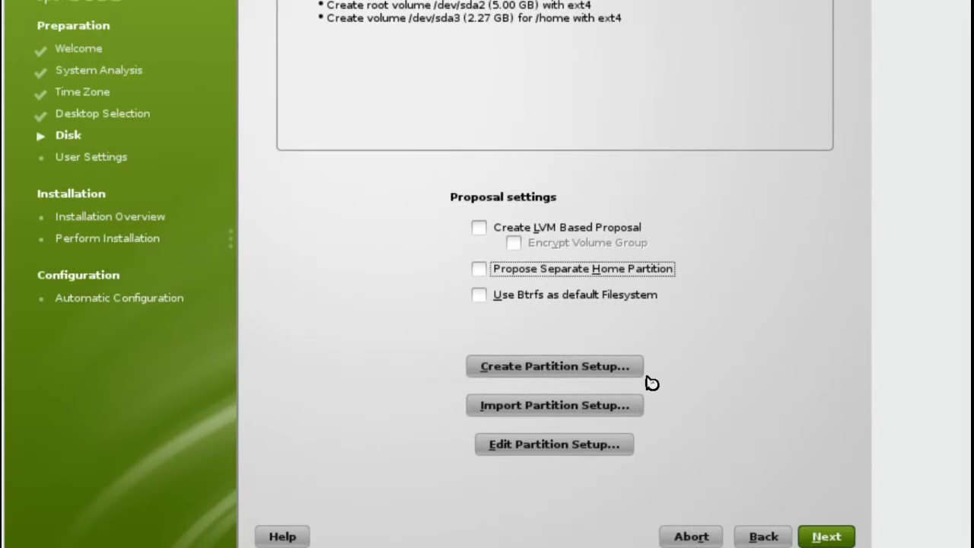
click(826, 537)
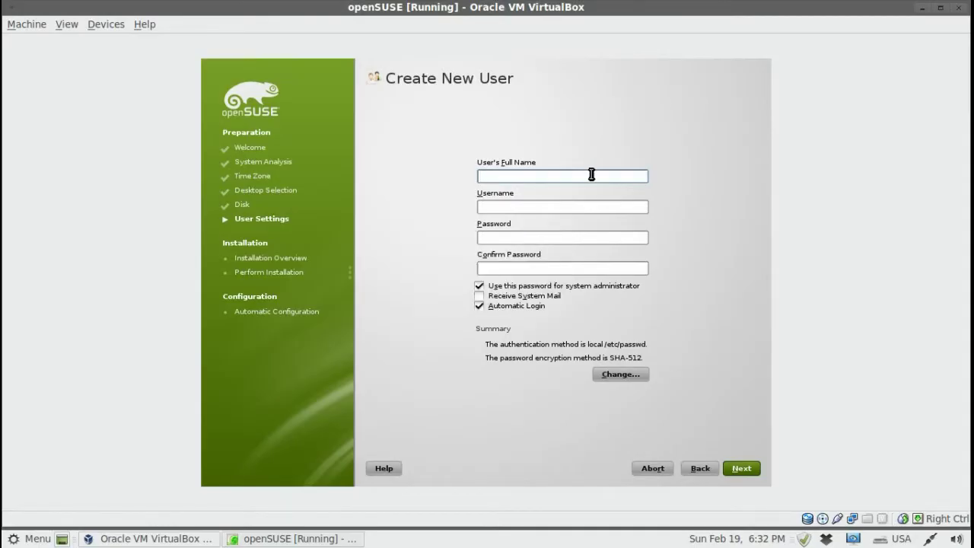
Step: Fill in the new user's full name, the username link, and the account password with its confirmation
text(Complete Mystery)
key(Tab)
text(link)
key(Tab)
text(******)
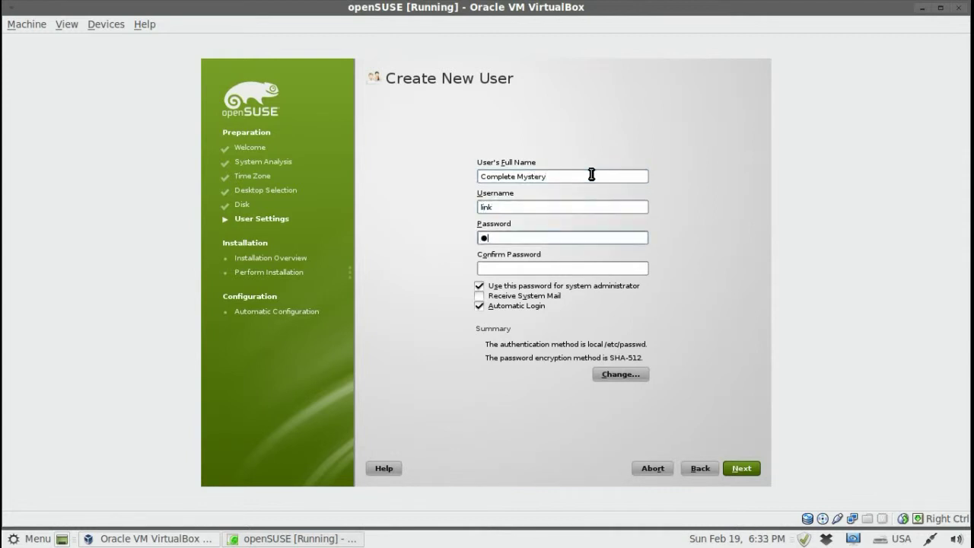
key(Tab)
text(******)
key(Tab)
Step: Enable Receive System Mail, disable Automatic Login, and submit the new user, agreeing to use the simple password
click(478, 297)
click(480, 306)
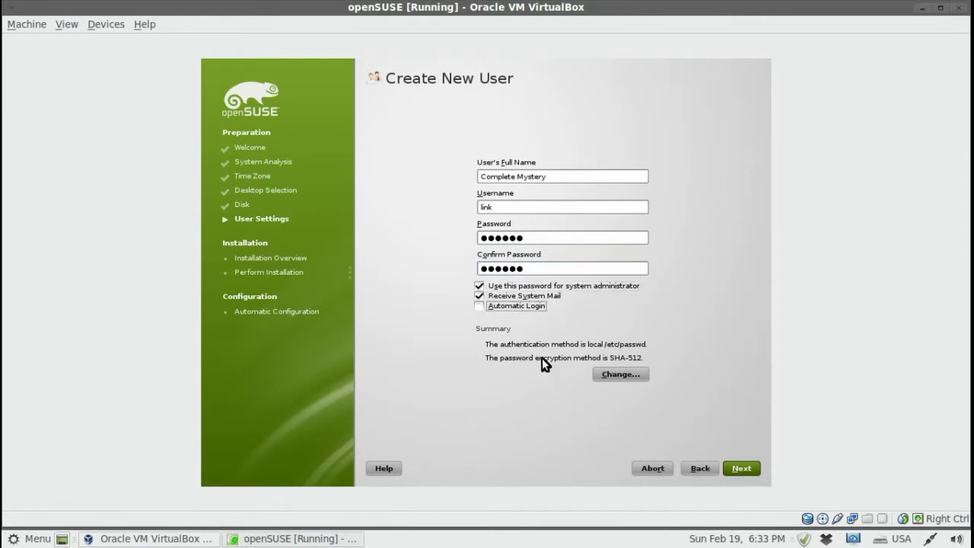
click(744, 468)
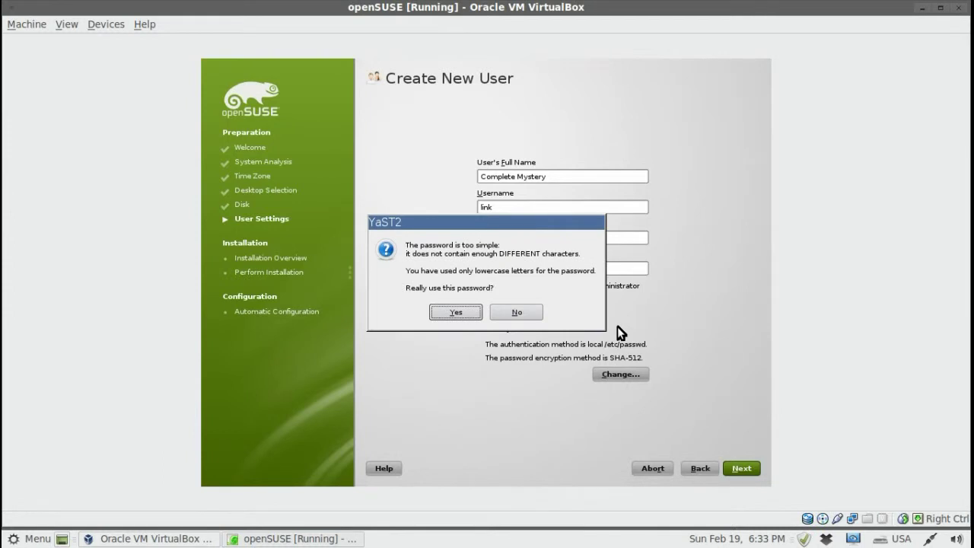
click(458, 314)
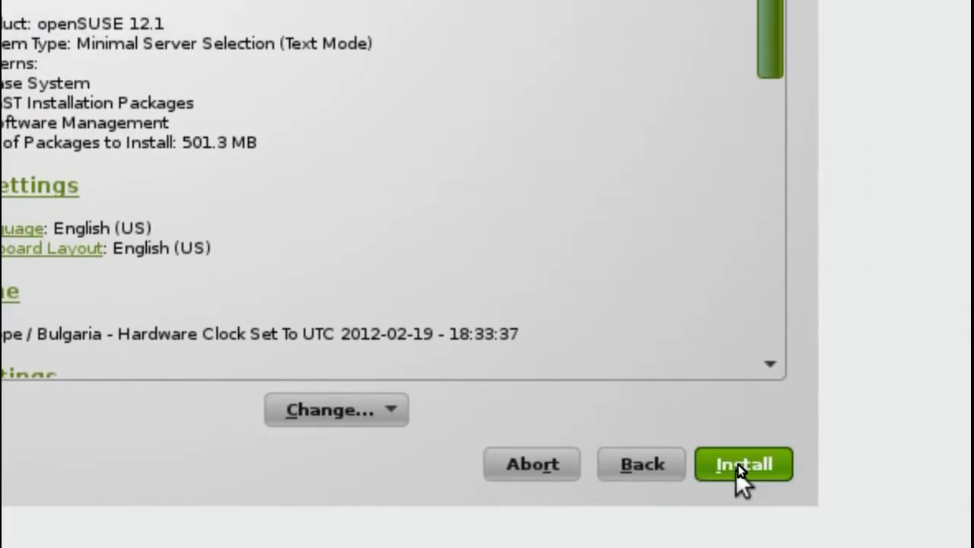
Step: Start the openSUSE installation from the installation overview and confirm it
click(735, 465)
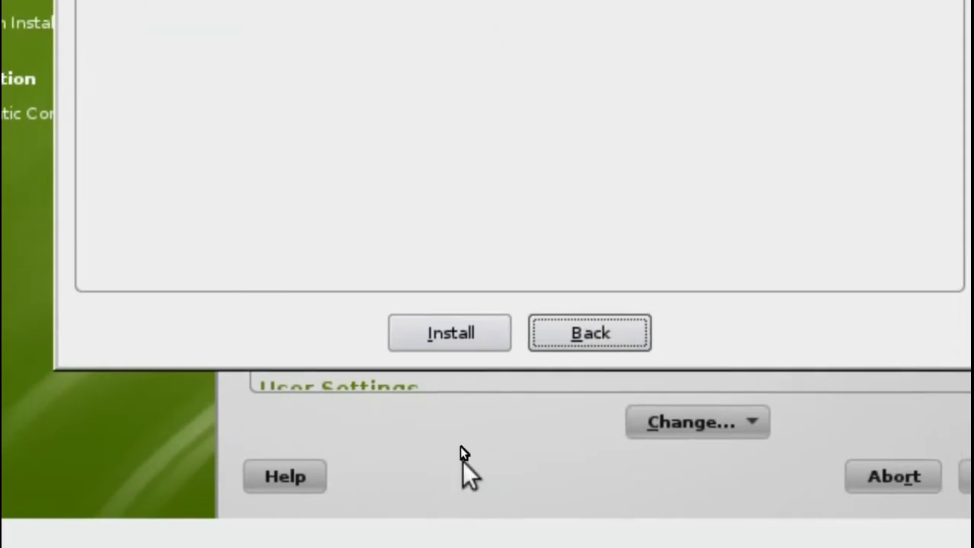
click(458, 344)
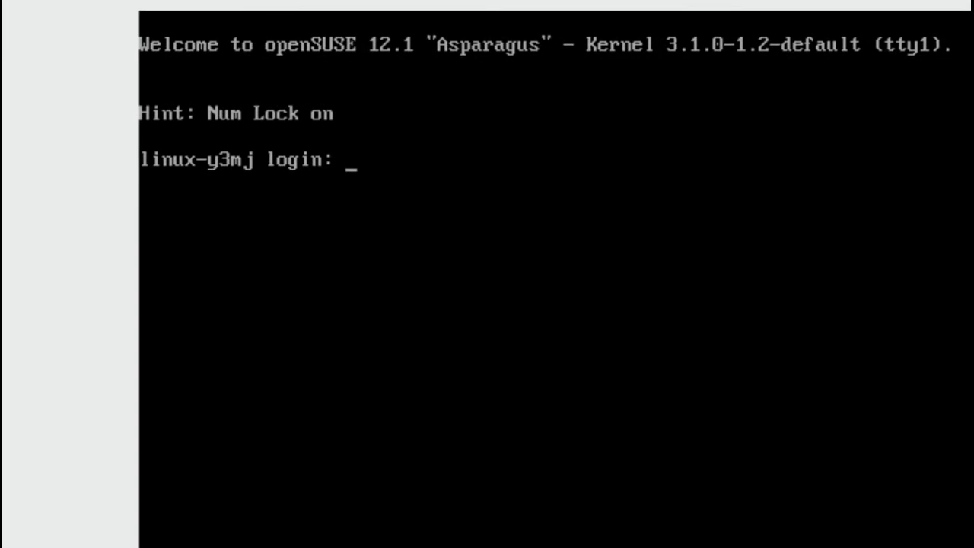
Step: Log in to the installed system's text console as root with the account password
text(root)
key(Return)
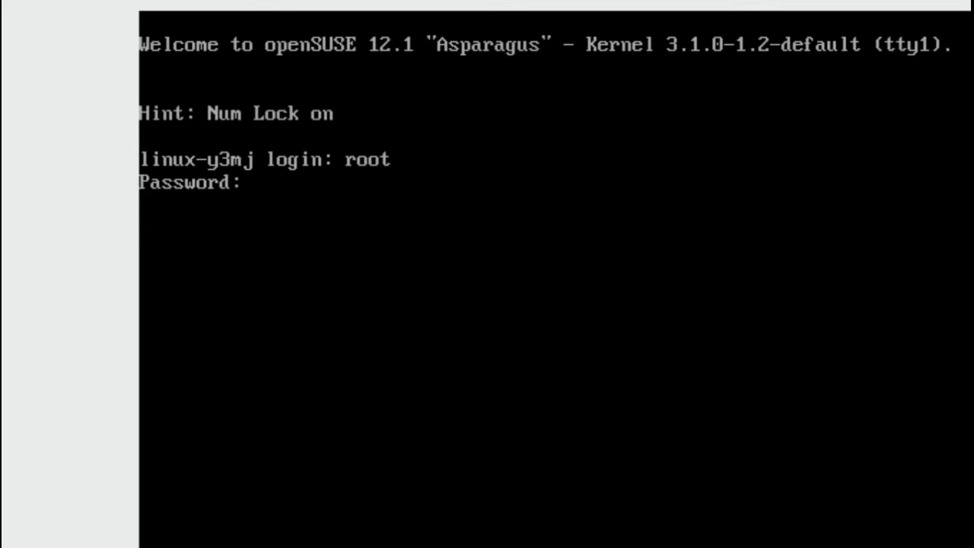
key(Return)
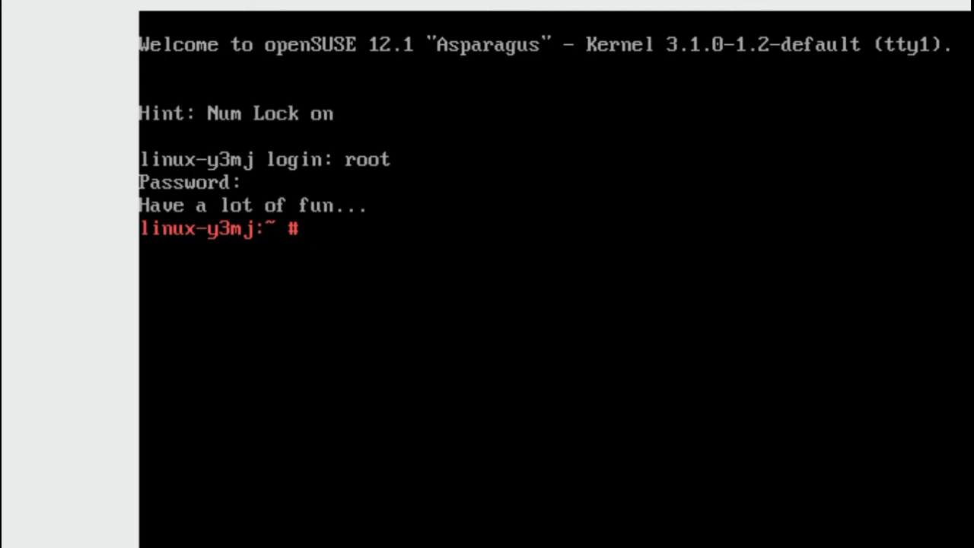
Step: Run the shutdown command in the root console to power off the system
text(shut)
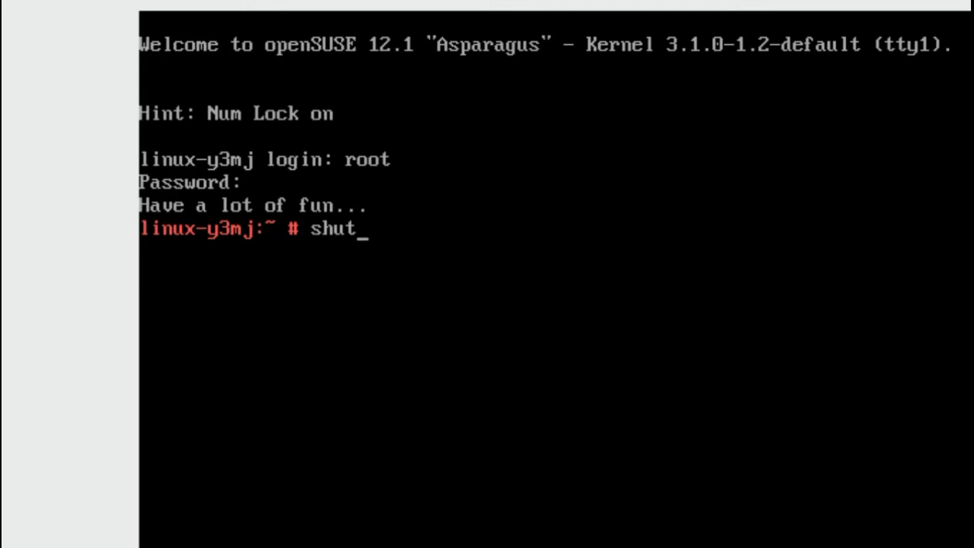
text(down)
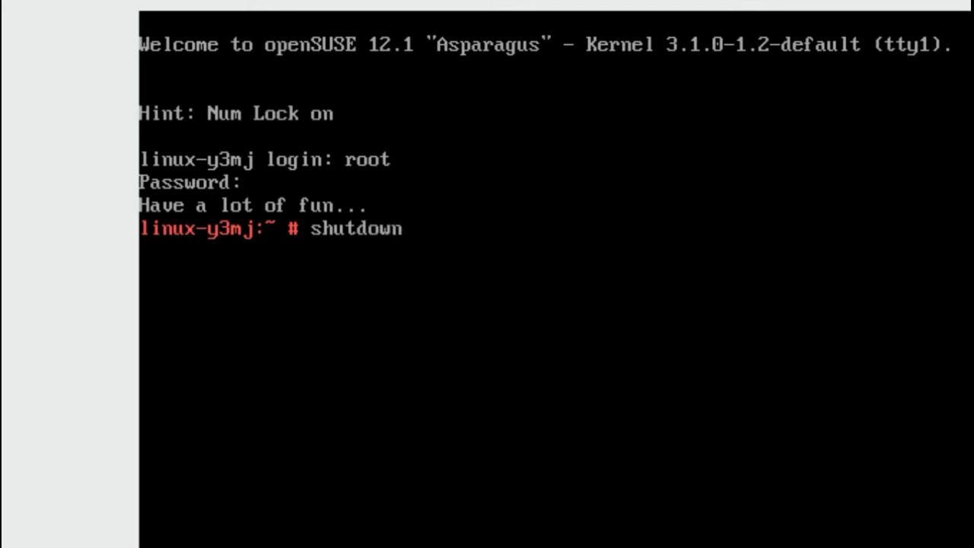
key(Return)
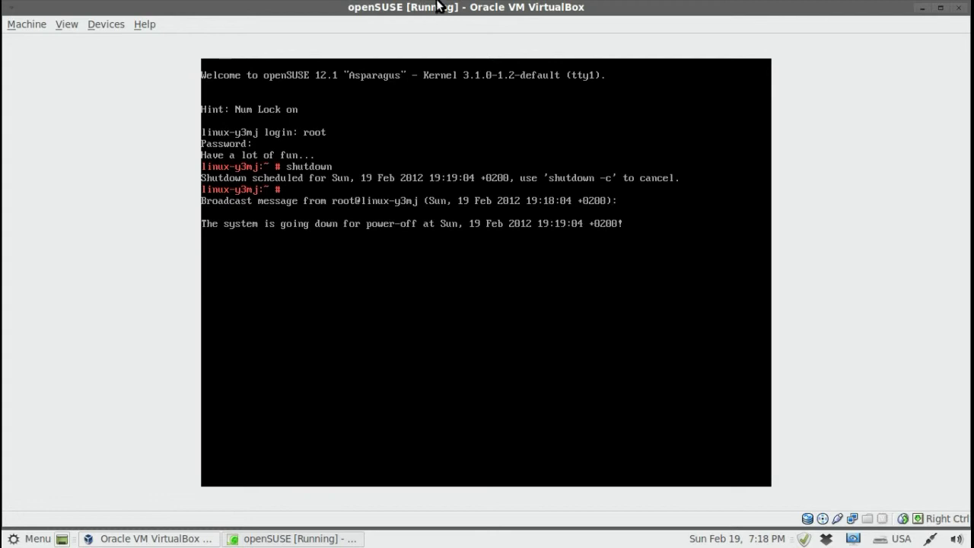
right_click(853, 538)
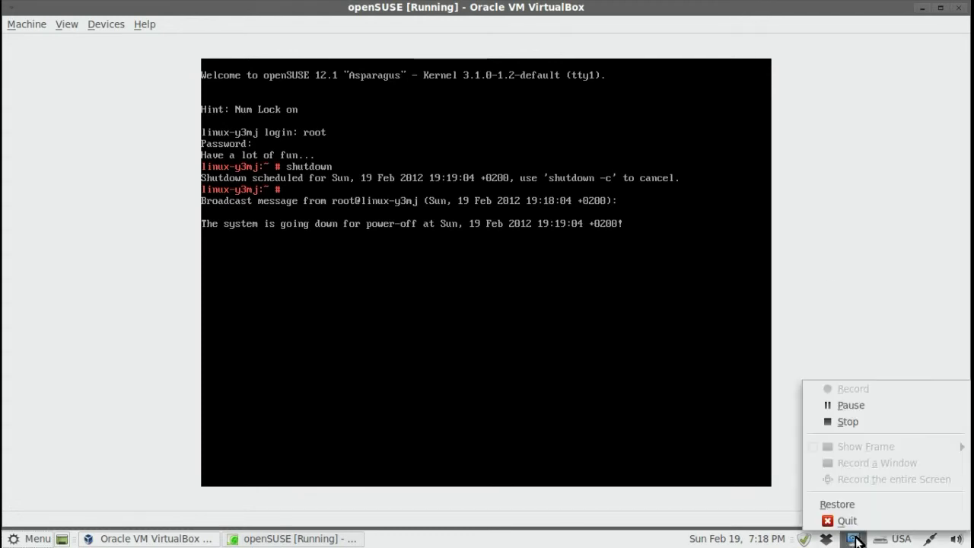
click(863, 423)
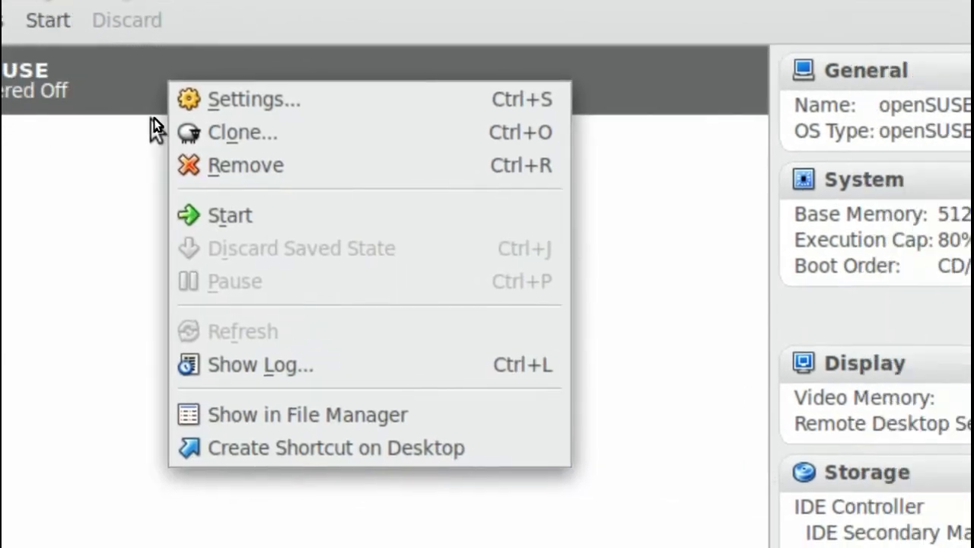
Step: Set the openSUSE machine's boot order so that only Hard Disk is enabled, and save the settings
click(354, 106)
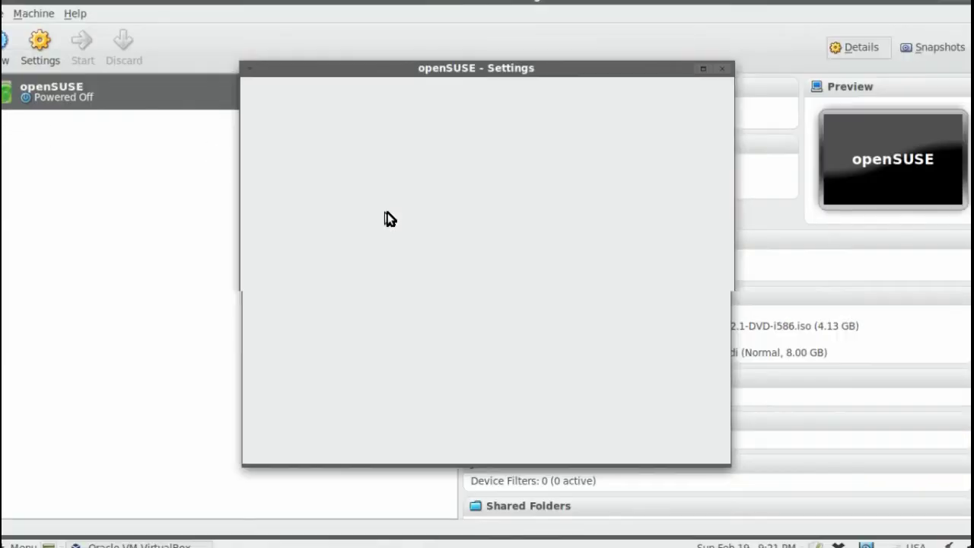
click(306, 120)
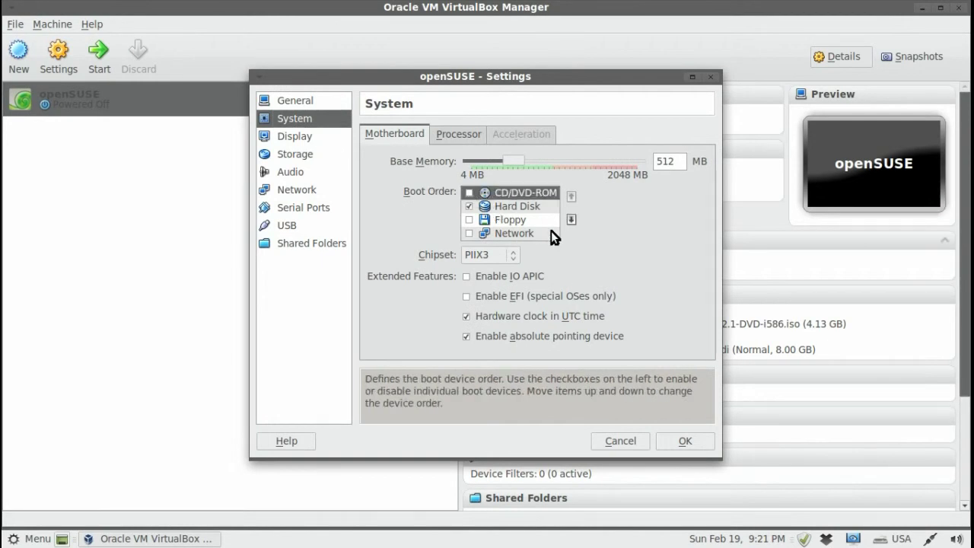
click(679, 442)
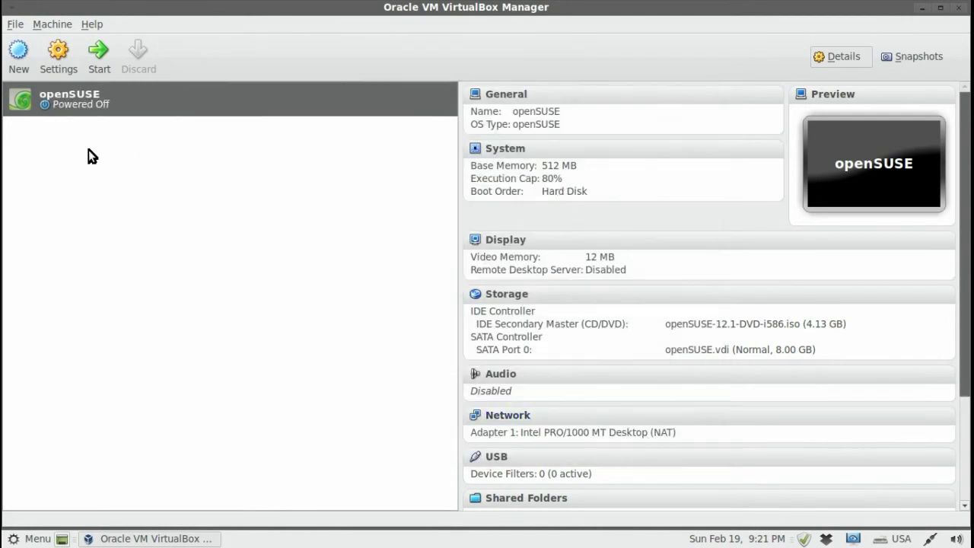
Step: Create a desktop shortcut for the openSUSE machine, then minimize the manager and boot the machine from that shortcut
right_click(111, 104)
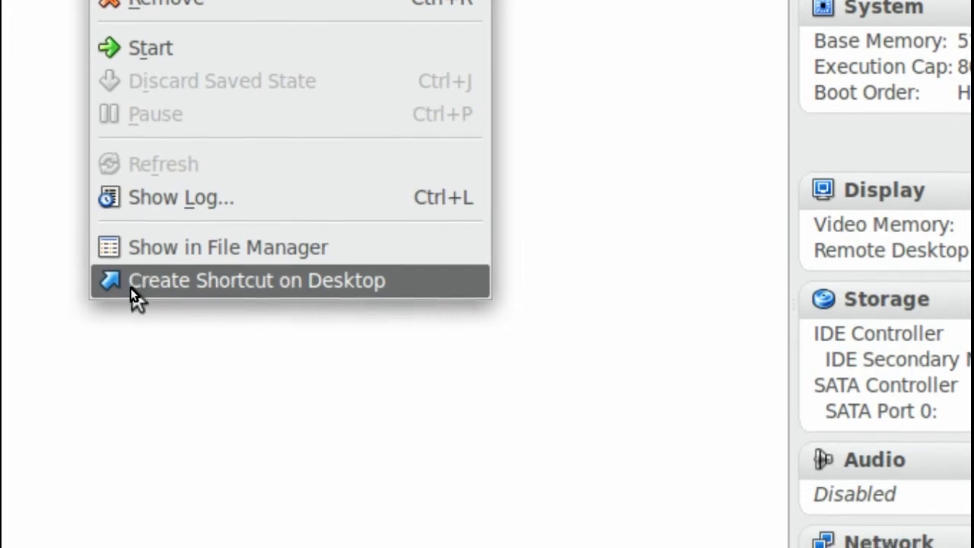
click(130, 290)
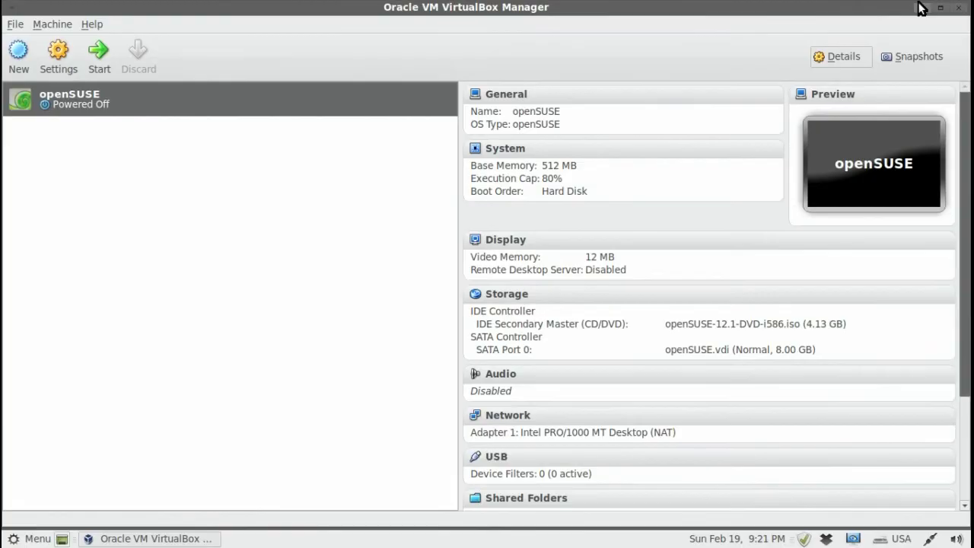
click(921, 8)
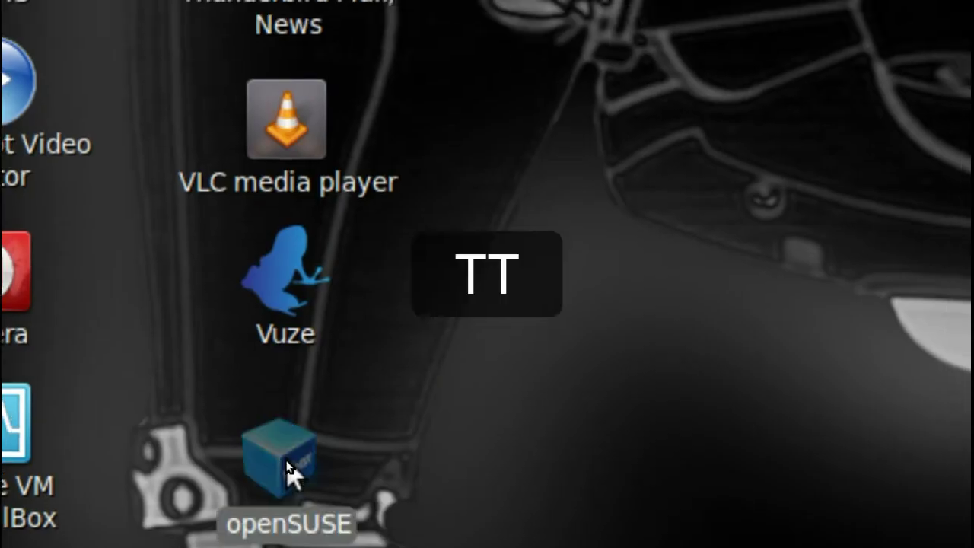
double_click(334, 391)
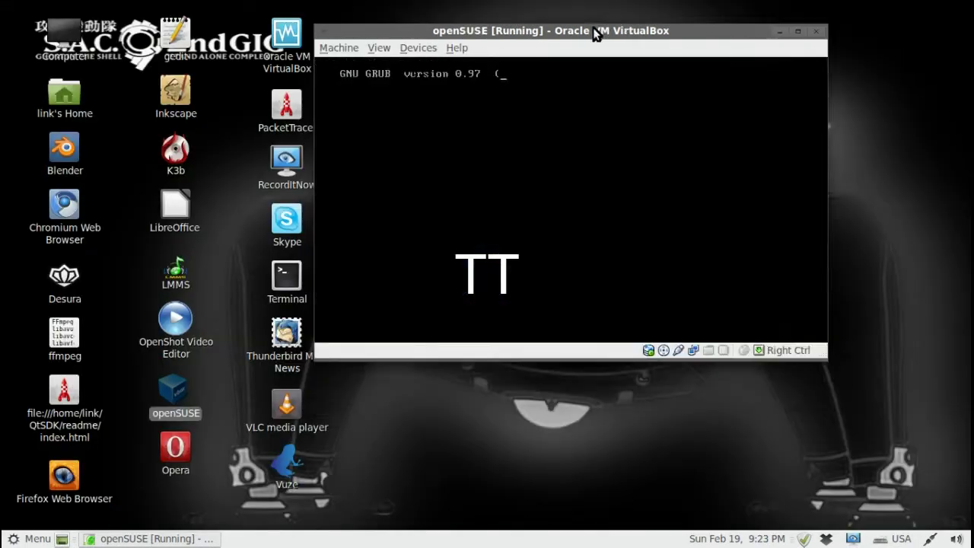
key(Return)
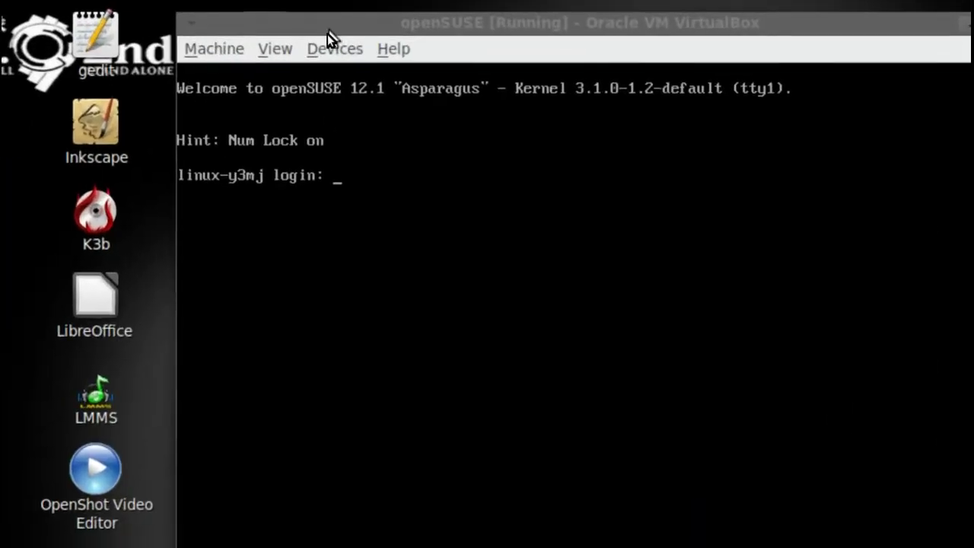
Step: Remove the openSUSE-12.1-DVD-i586.iso disk from the running machine's virtual drive, forcing the unmount
click(332, 42)
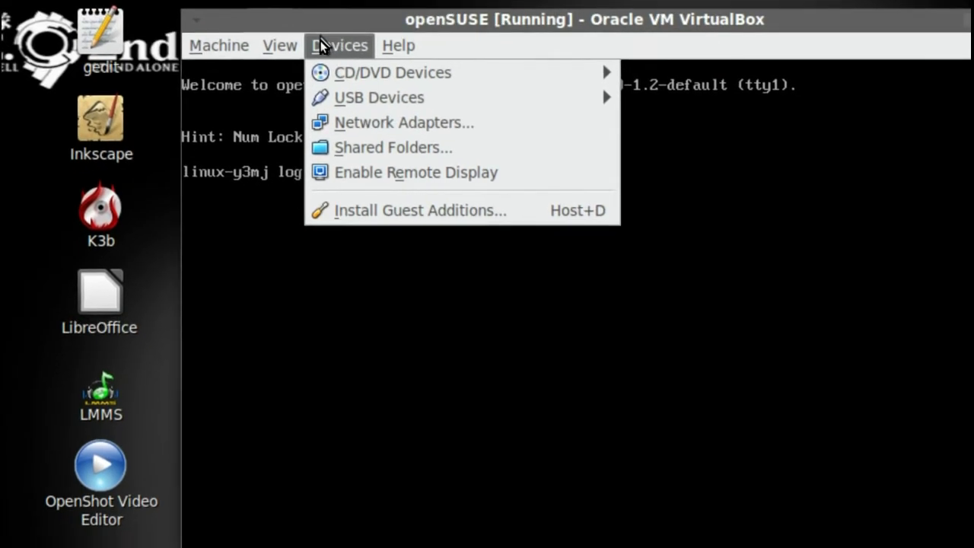
mouse_move(367, 86)
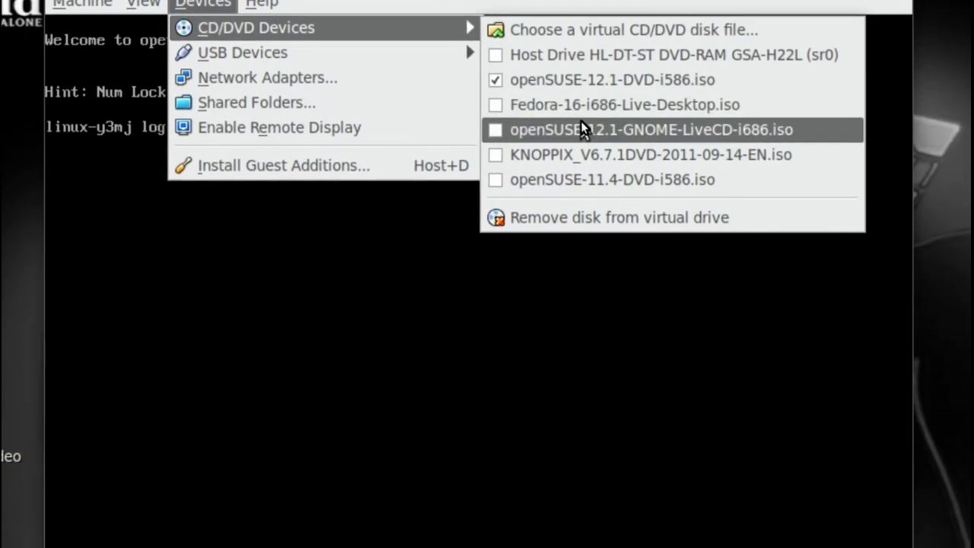
click(556, 217)
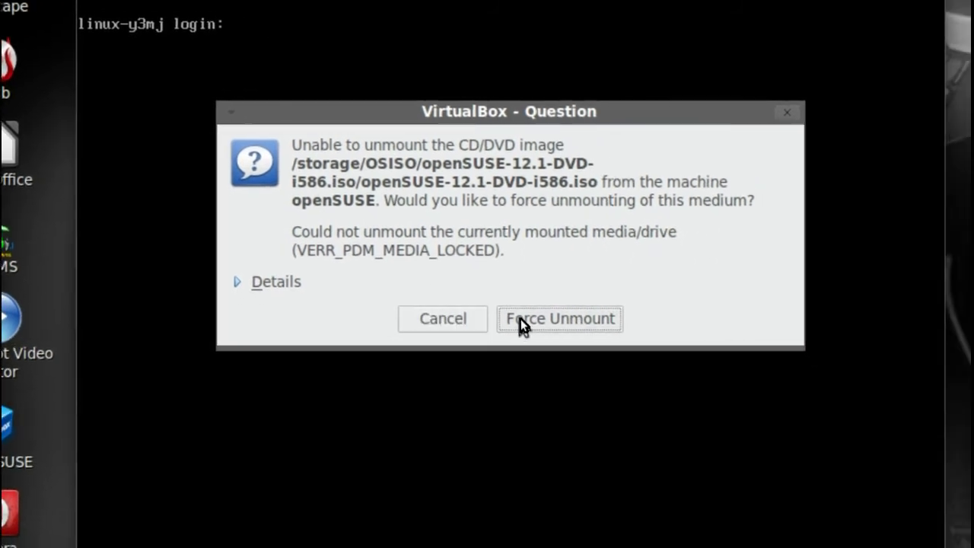
click(494, 370)
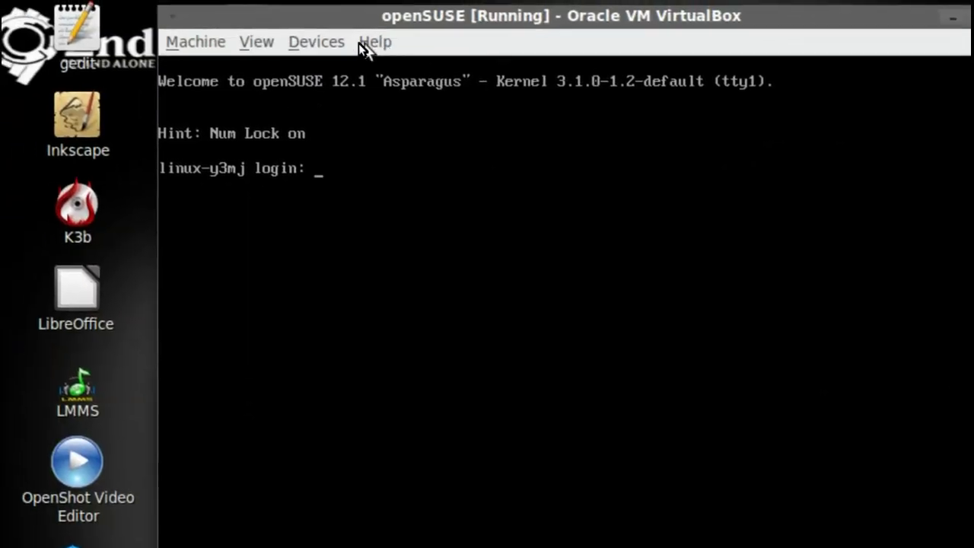
click(359, 61)
mouse_move(404, 114)
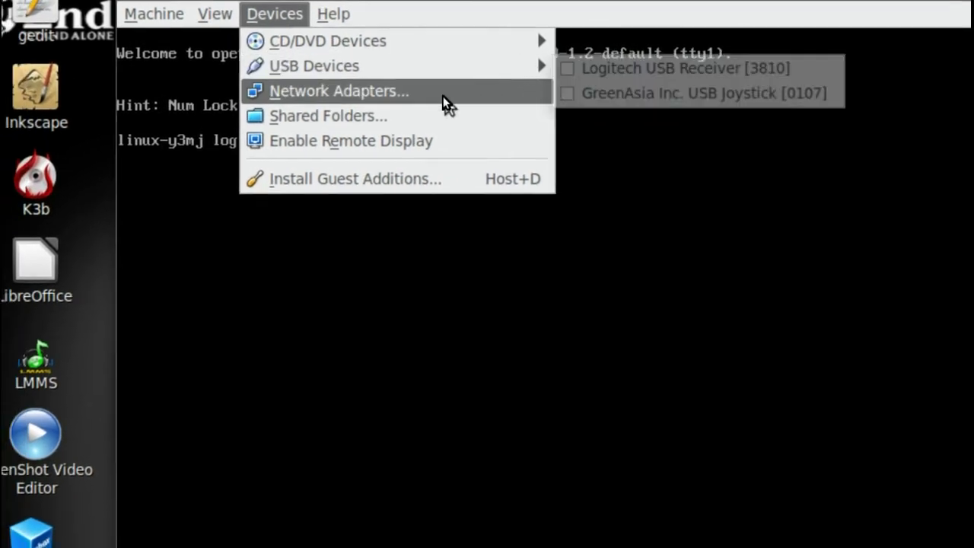
click(443, 96)
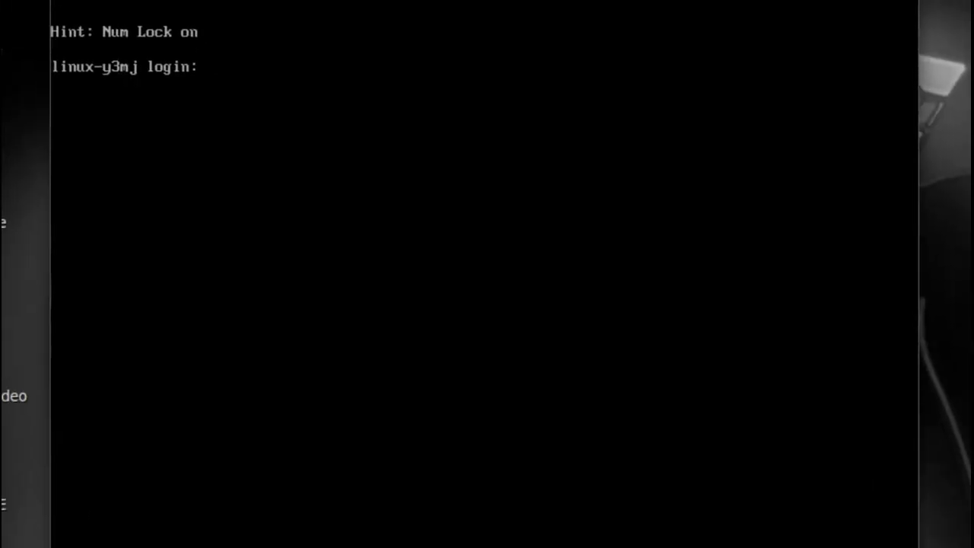
Step: Log in to the text console as the regular user with the account password, and switch to root with su
text(link)
key(Return)
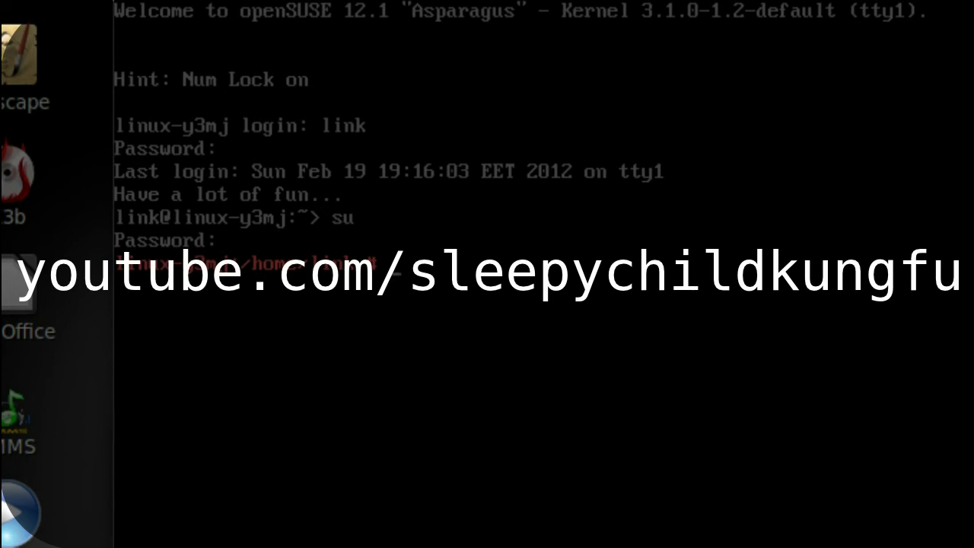
Step: List all files of the home directory in long format with ls -al, and clear the console
text(ls -al)
key(Return)
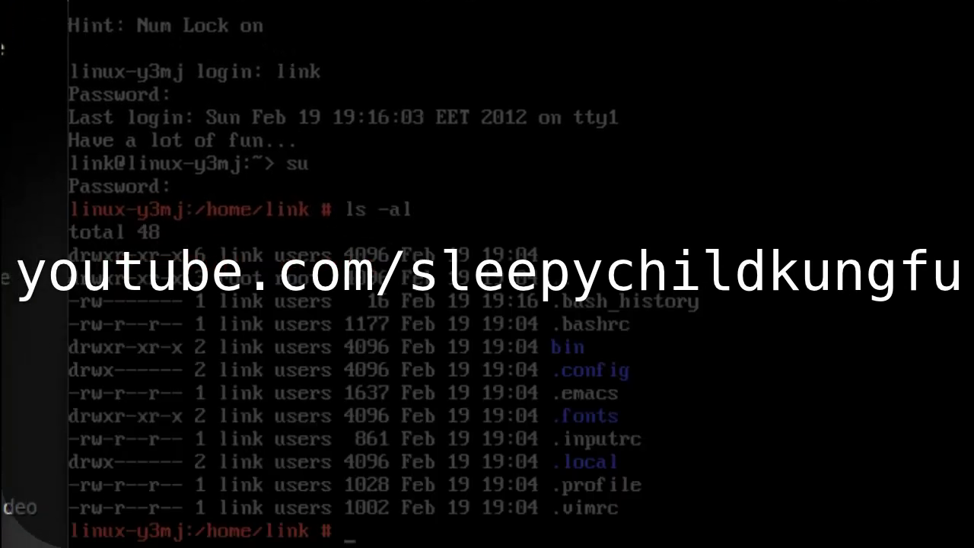
text(clear)
key(Return)
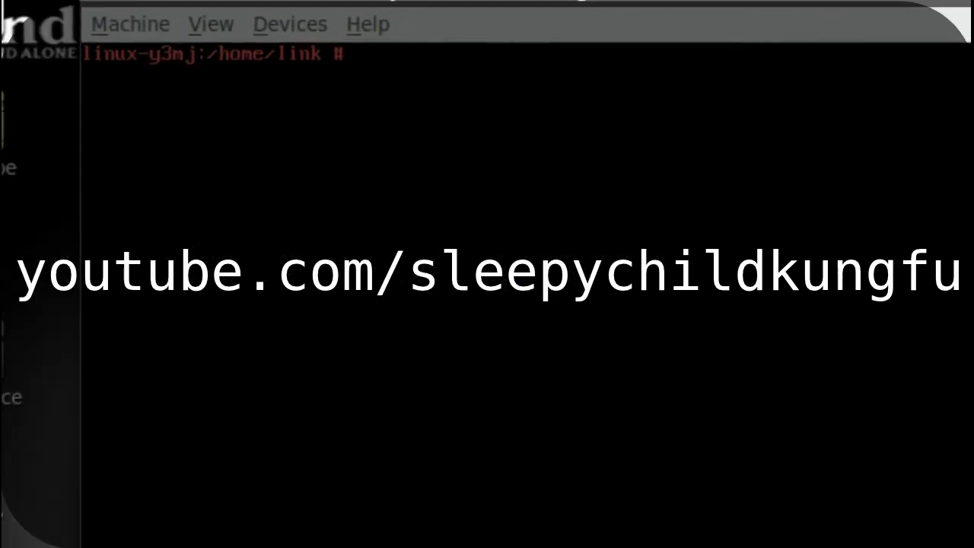